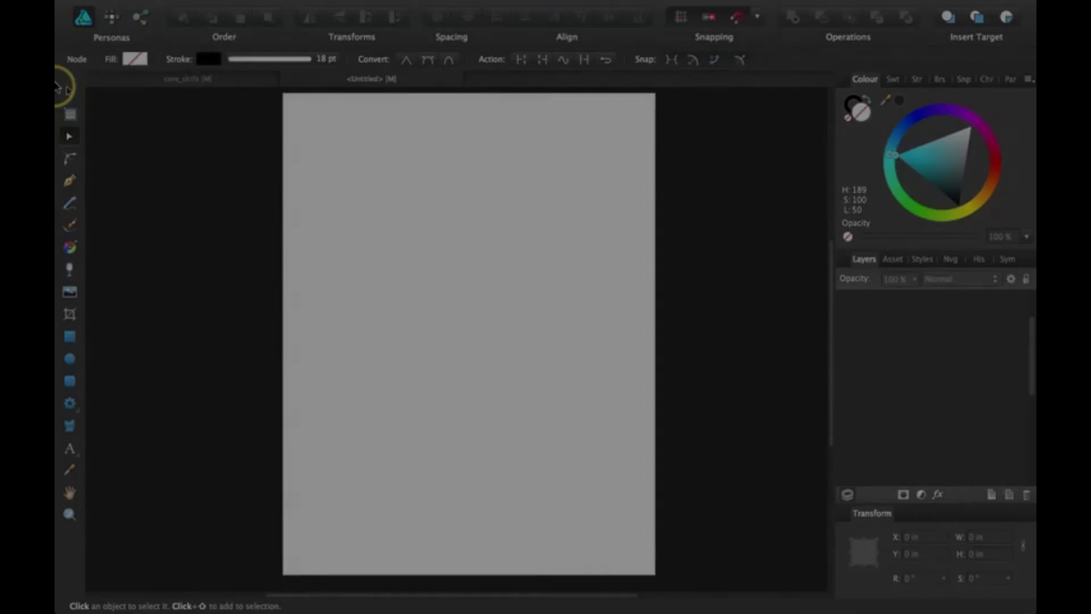
Draw a tall rectangle at the page's top-left with the Rectangle tool
{"action": "left_click", "coordinate": [69, 90]}
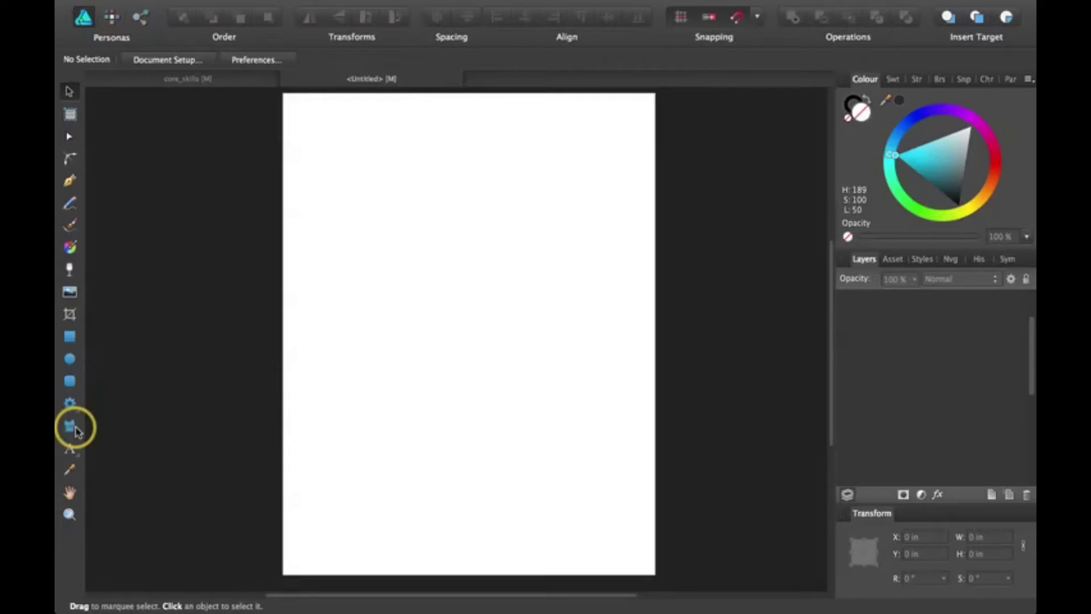
{"action": "left_click", "coordinate": [70, 338]}
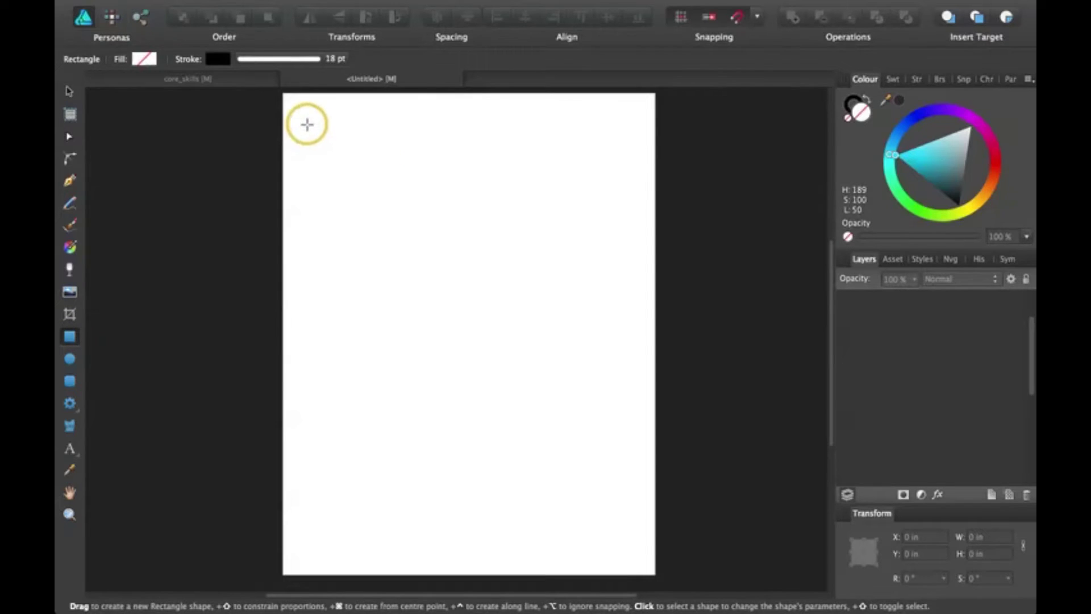
{"action": "mouse_move", "coordinate": [307, 122]}
{"action": "left_mouse_down"}
{"action": "mouse_move", "coordinate": [412, 287]}
{"action": "mouse_move", "coordinate": [416, 356]}
{"action": "mouse_move", "coordinate": [436, 387]}
{"action": "left_mouse_up"}
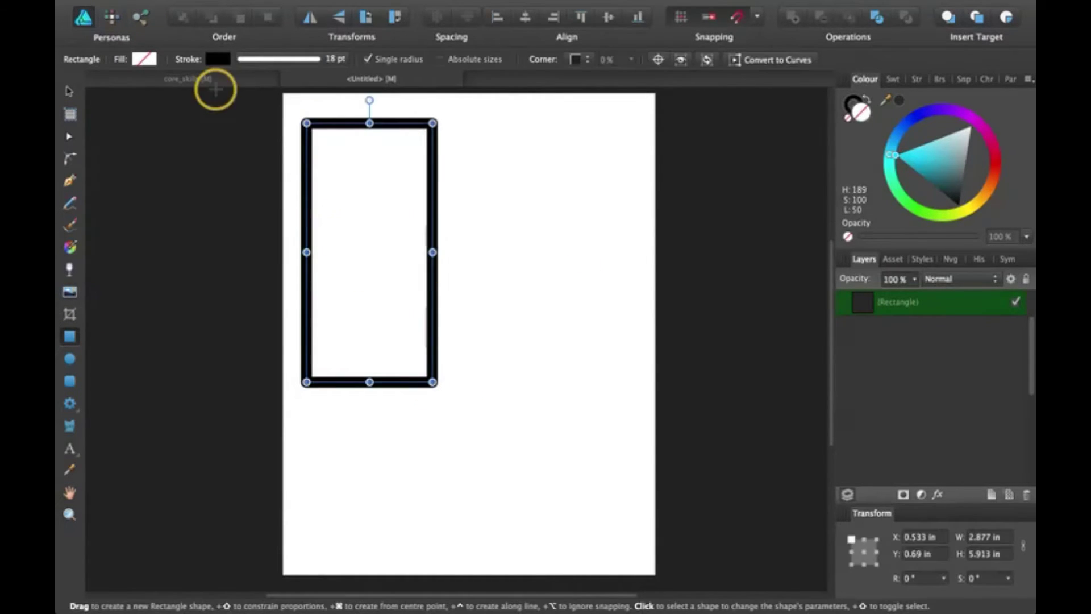
Fill the rectangle with a grey-blue swatch, then deselect it and return to the Move tool
{"action": "left_click", "coordinate": [143, 60]}
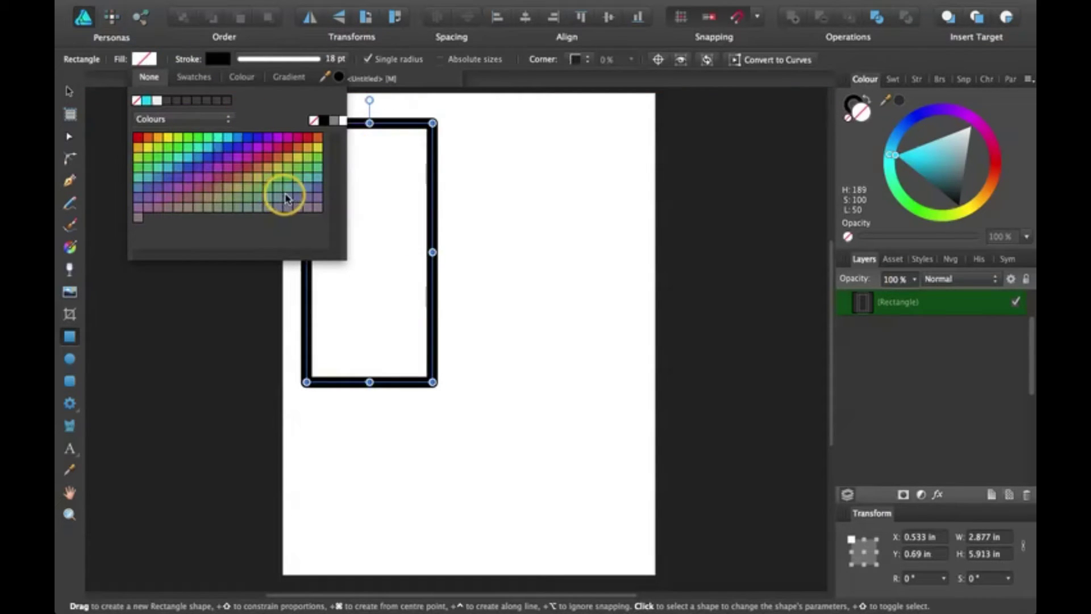
{"action": "left_click", "coordinate": [216, 208]}
{"action": "left_click", "coordinate": [233, 319]}
{"action": "left_click", "coordinate": [225, 327]}
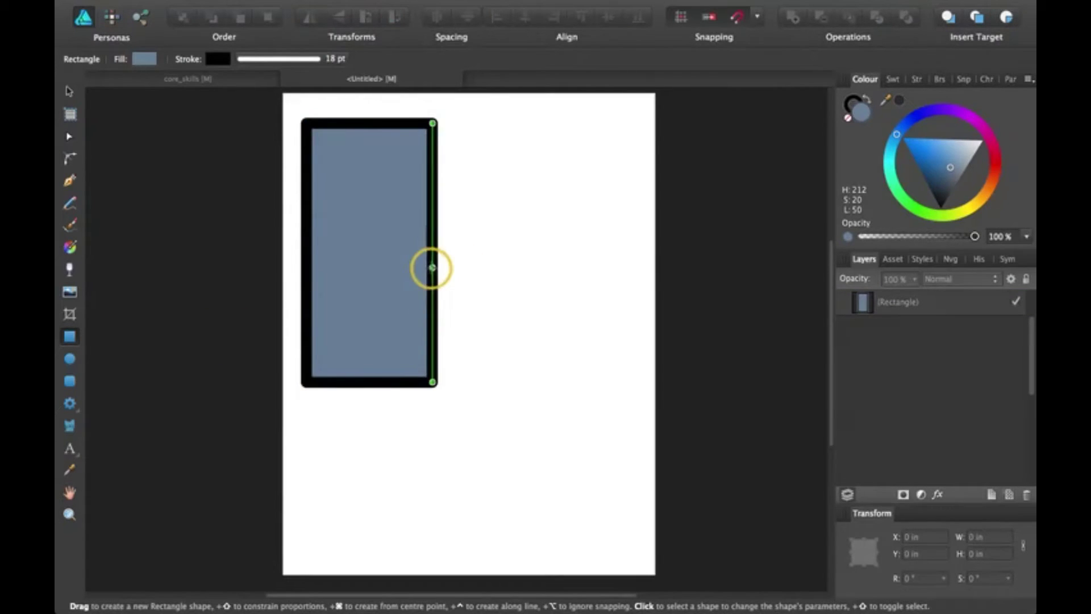
{"action": "left_click", "coordinate": [70, 91]}
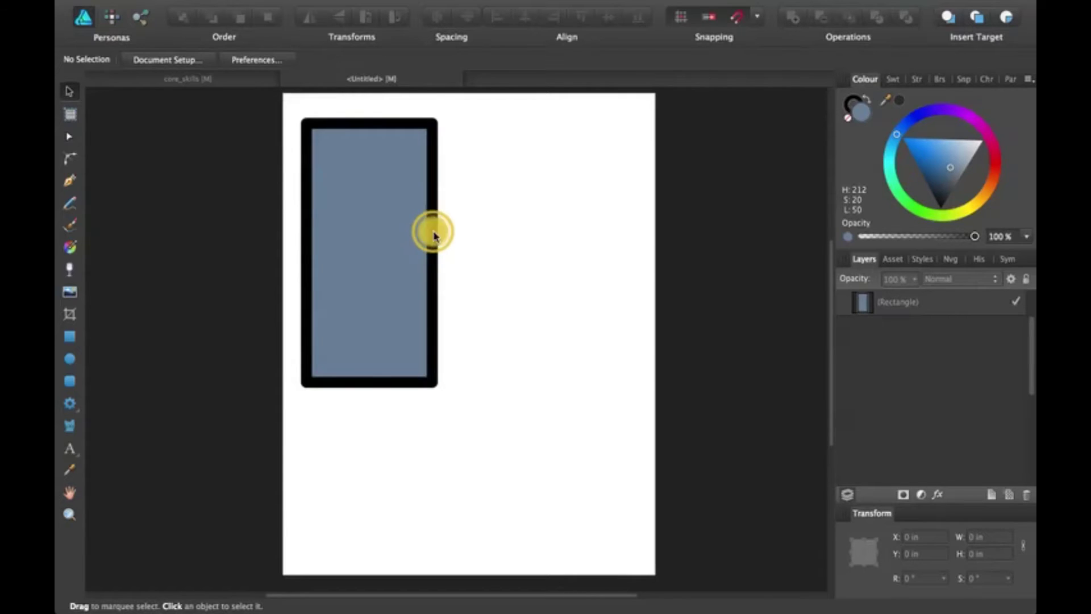
Expand the grey-blue rectangle's black stroke into a separate Curves shape via Layer > Expand Stroke
{"action": "left_click", "coordinate": [434, 236]}
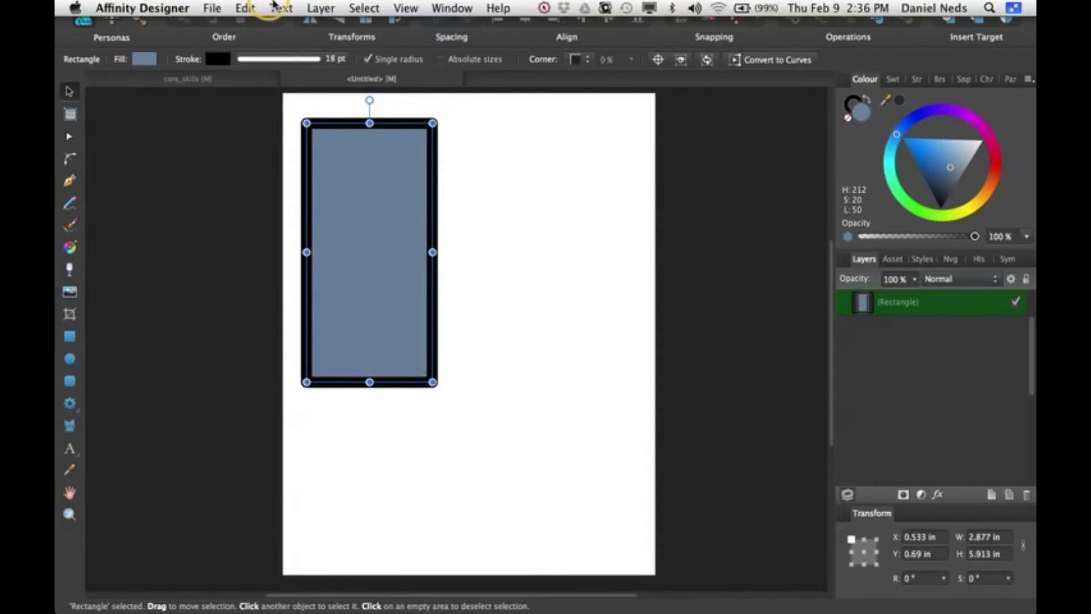
{"action": "left_click", "coordinate": [322, 8]}
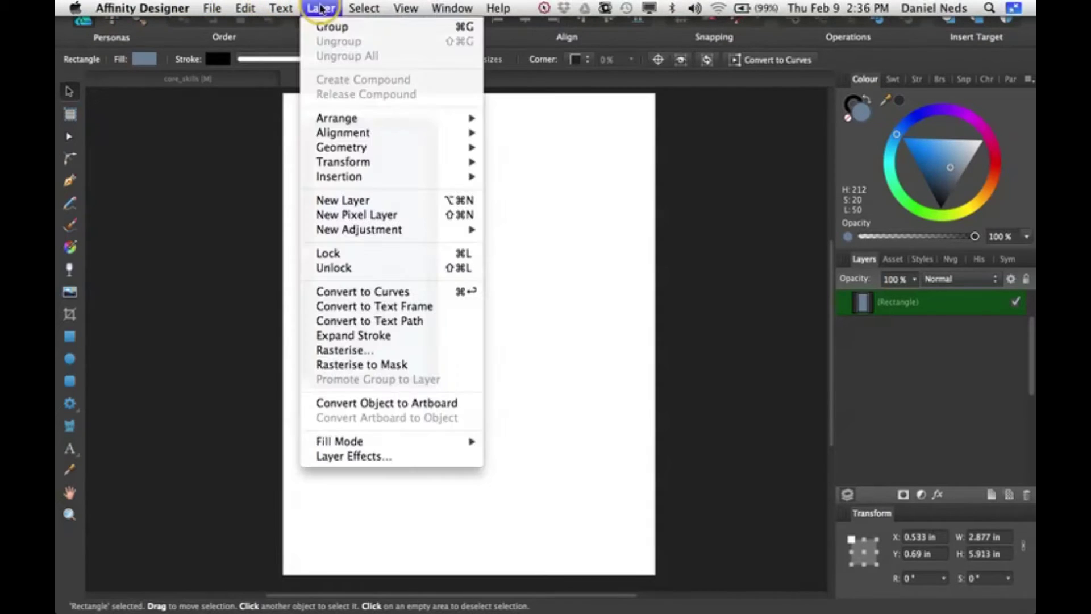
{"action": "left_click", "coordinate": [394, 340]}
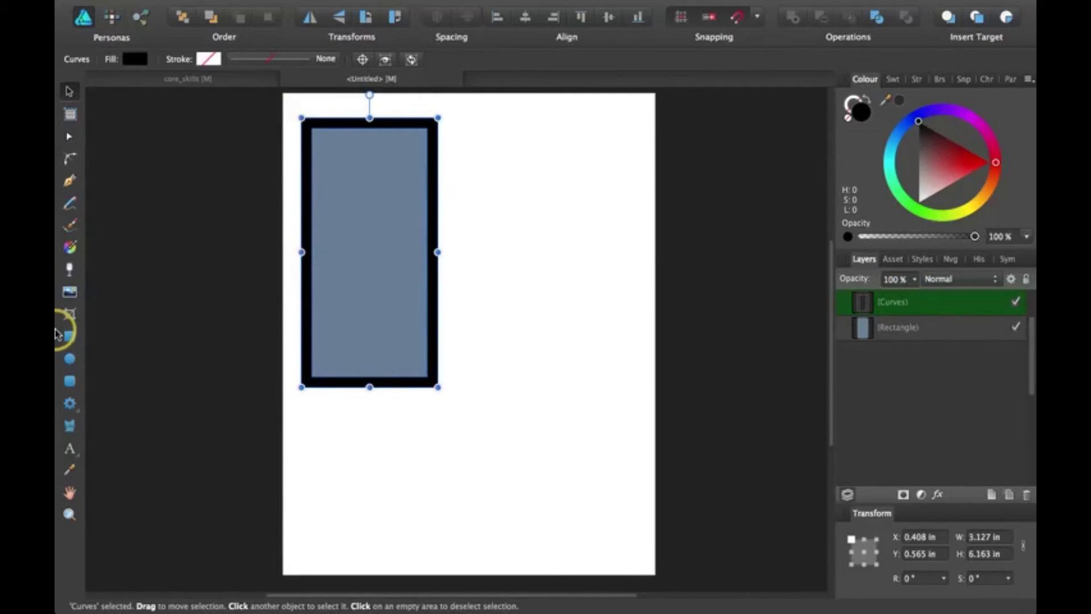
Add a column of nodes down the expanded outline's right edge with the Node tool
{"action": "left_click", "coordinate": [69, 138]}
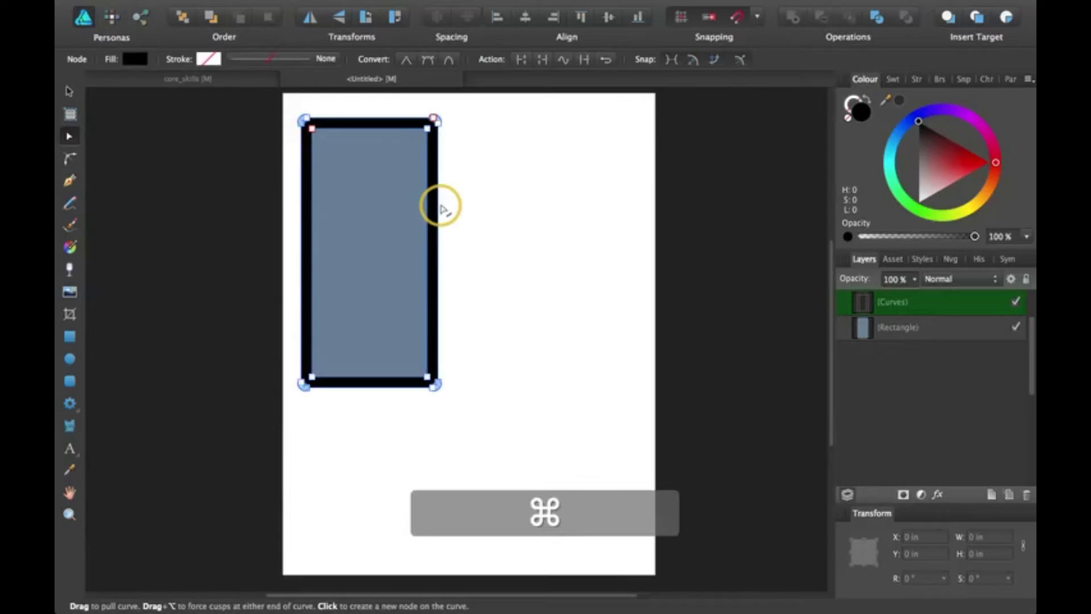
{"action": "scroll", "coordinate": [441, 204], "scroll_direction": "up", "scroll_amount": 3, "text": "alt"}
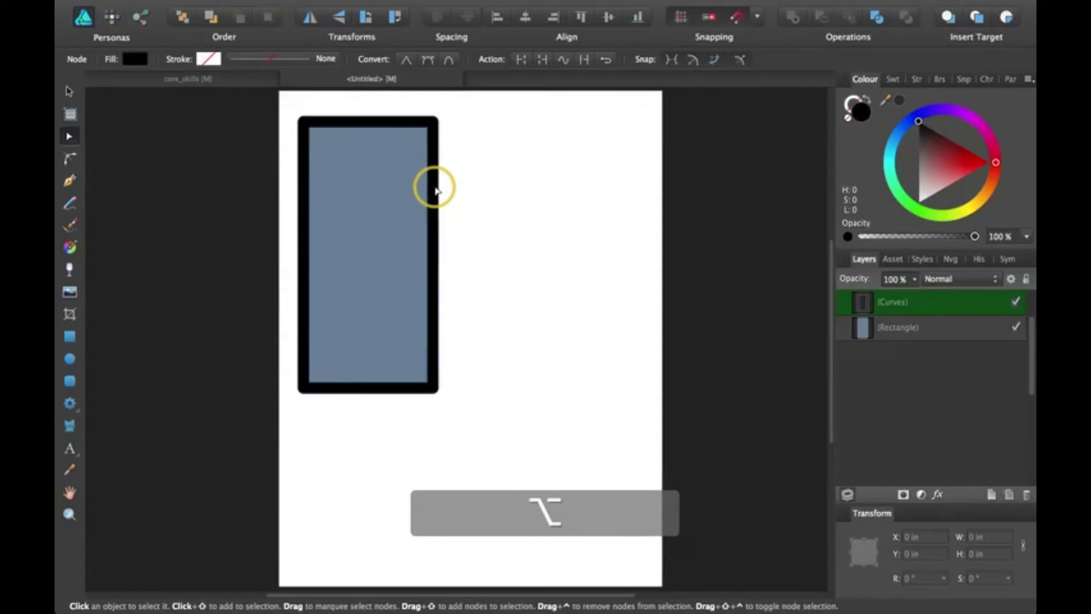
{"action": "scroll", "coordinate": [435, 191], "scroll_direction": "up", "scroll_amount": 3, "text": "alt"}
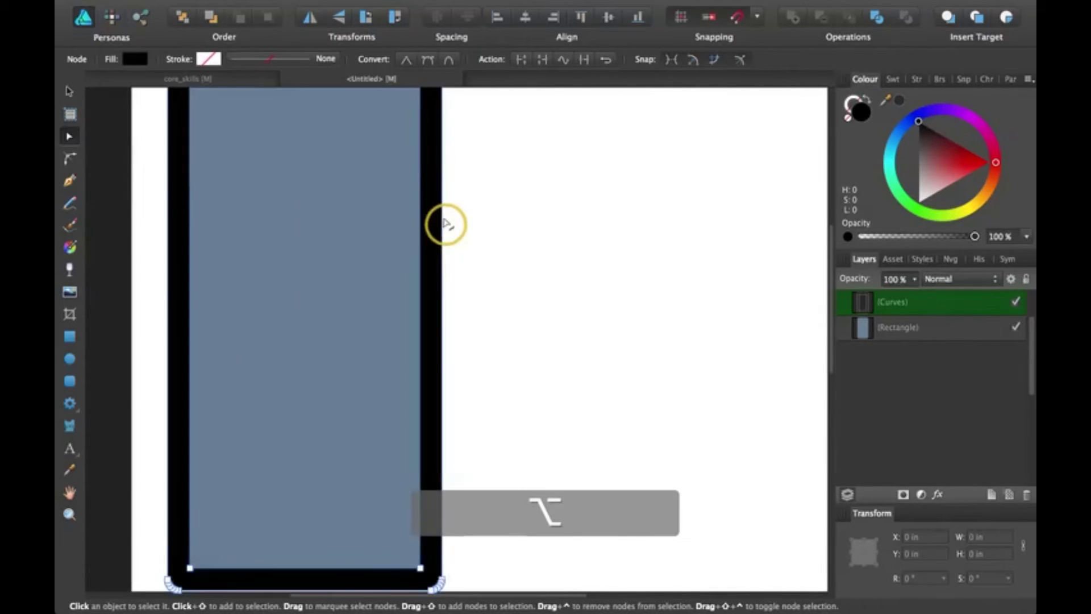
{"action": "left_click", "coordinate": [442, 133]}
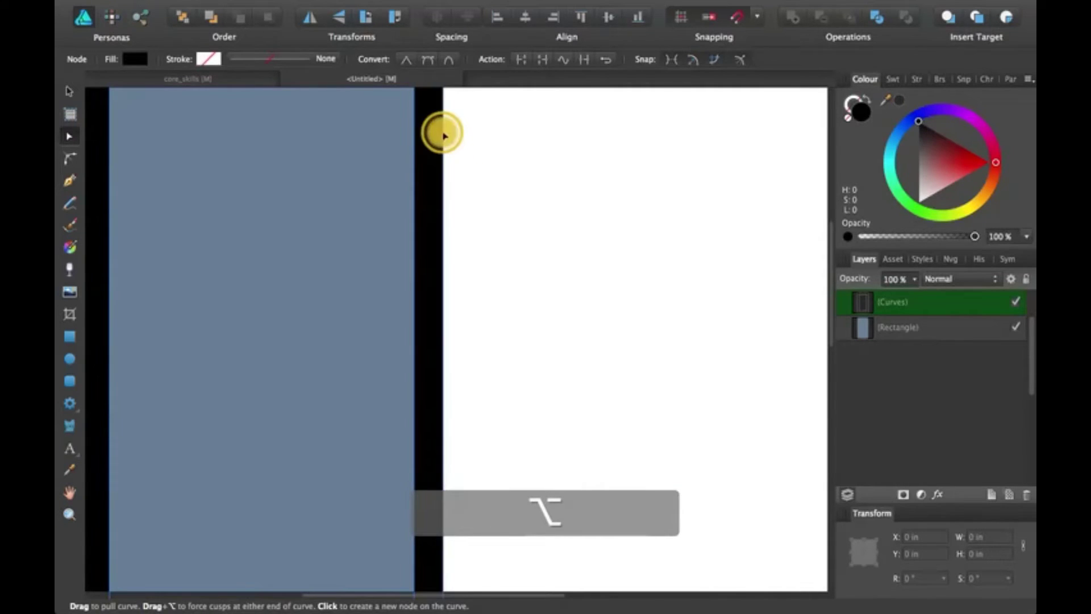
{"action": "left_click", "coordinate": [443, 202]}
{"action": "left_click", "coordinate": [443, 260]}
{"action": "left_click", "coordinate": [443, 302]}
{"action": "left_click", "coordinate": [443, 336]}
{"action": "left_click", "coordinate": [443, 373]}
{"action": "left_click", "coordinate": [443, 403]}
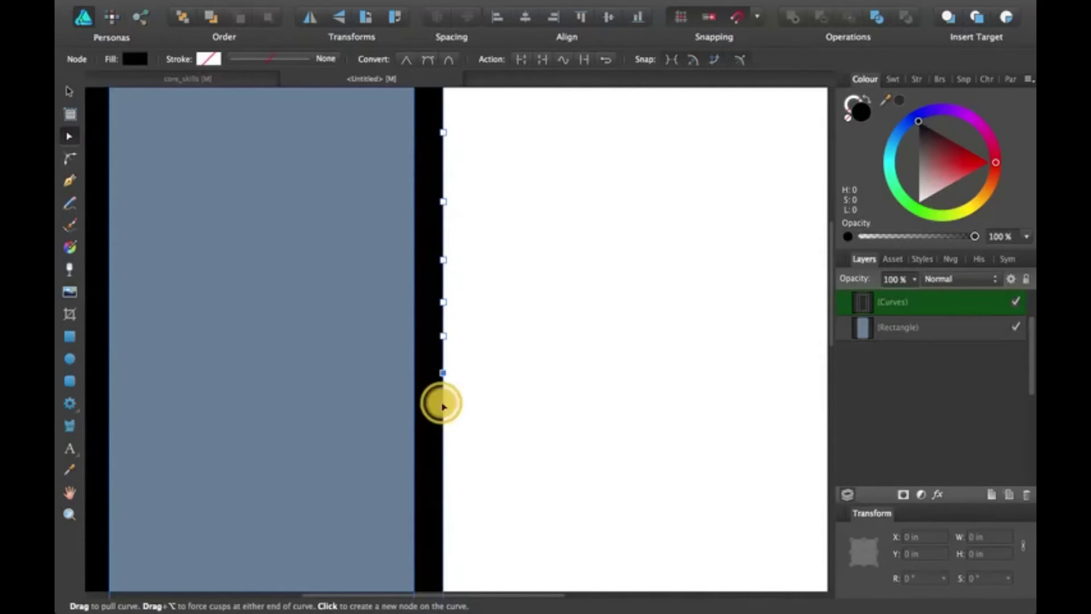
{"action": "left_click", "coordinate": [443, 440]}
Pull four right-edge nodes outward into jagged black spikes
{"action": "left_click_drag", "start_coordinate": [445, 404], "coordinate": [685, 413]}
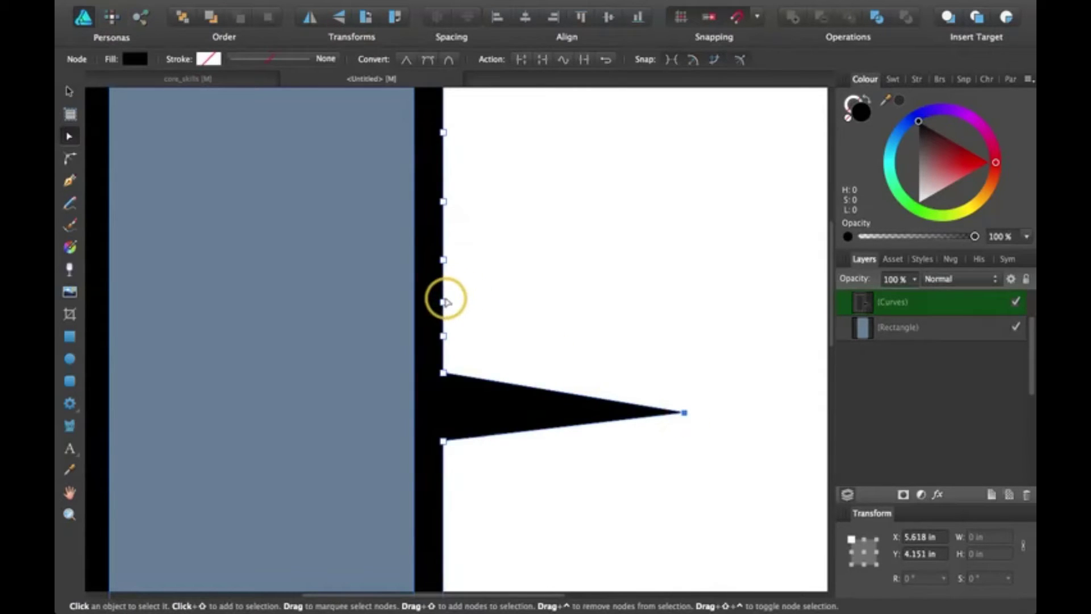
{"action": "left_click_drag", "start_coordinate": [444, 302], "coordinate": [744, 315]}
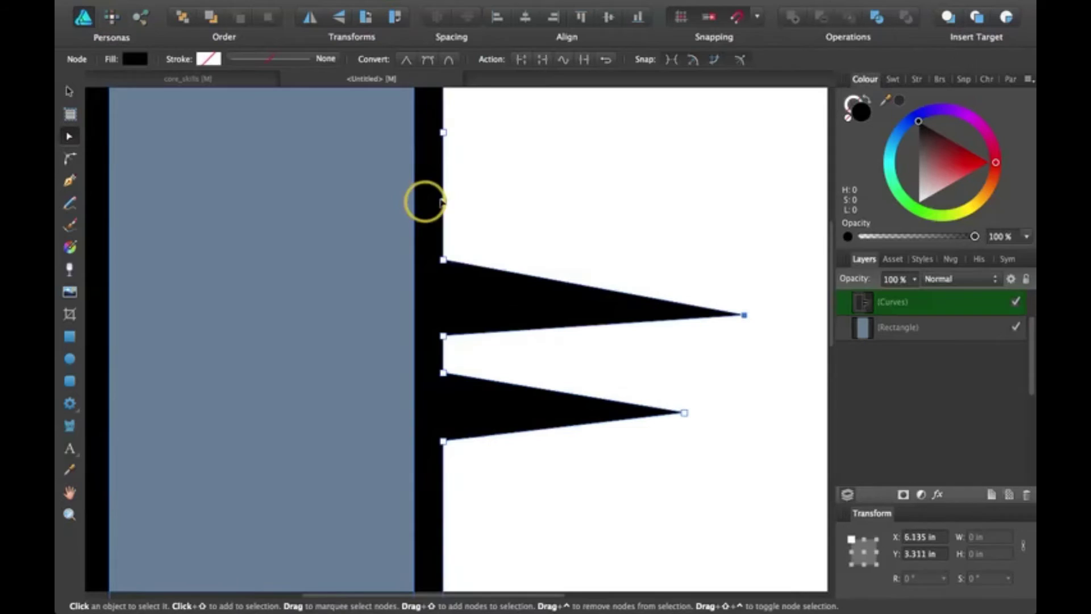
{"action": "left_click", "coordinate": [443, 202]}
{"action": "left_click_drag", "start_coordinate": [443, 202], "coordinate": [796, 139]}
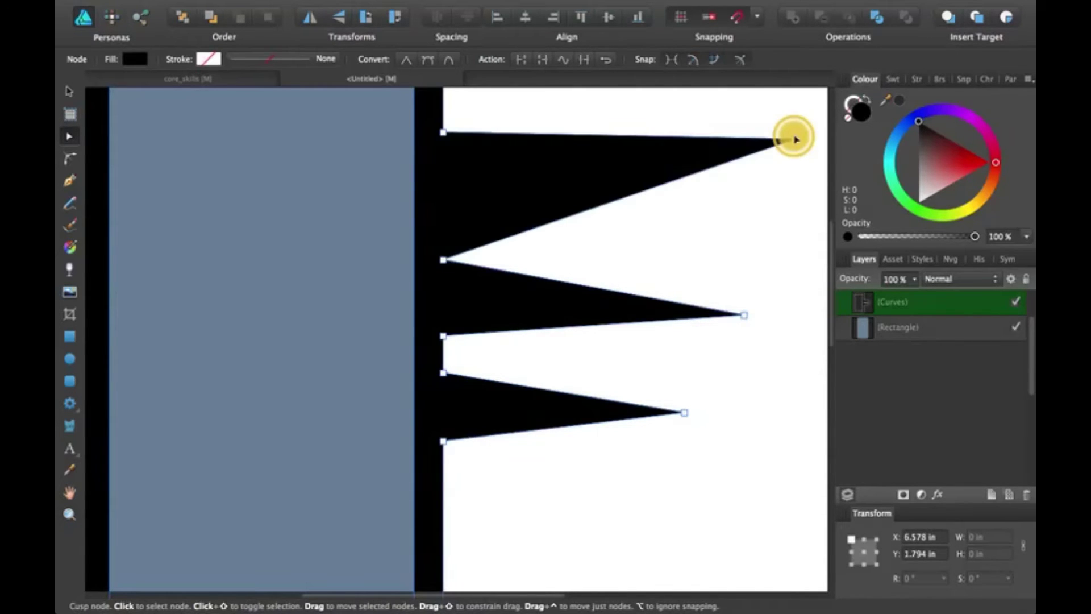
{"action": "left_click", "coordinate": [443, 358]}
{"action": "left_click_drag", "start_coordinate": [443, 358], "coordinate": [661, 478]}
Deselect the spiky outline and adjust the zoom to view the page
{"action": "left_click", "coordinate": [699, 355]}
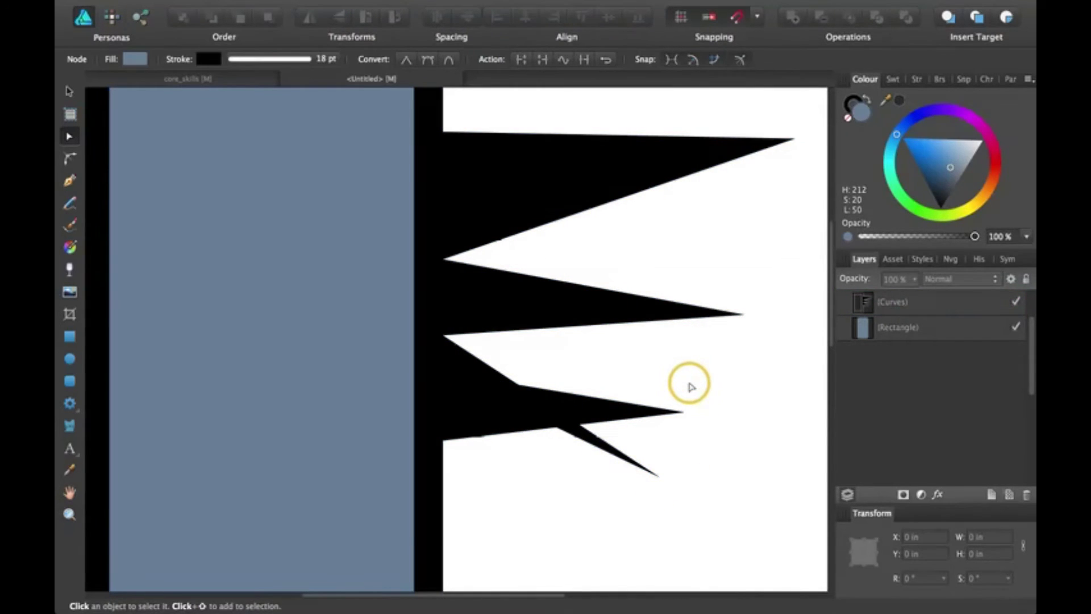
{"action": "key", "text": "super+minus"}
{"action": "key", "text": "super+minus"}
{"action": "key", "text": "super+minus"}
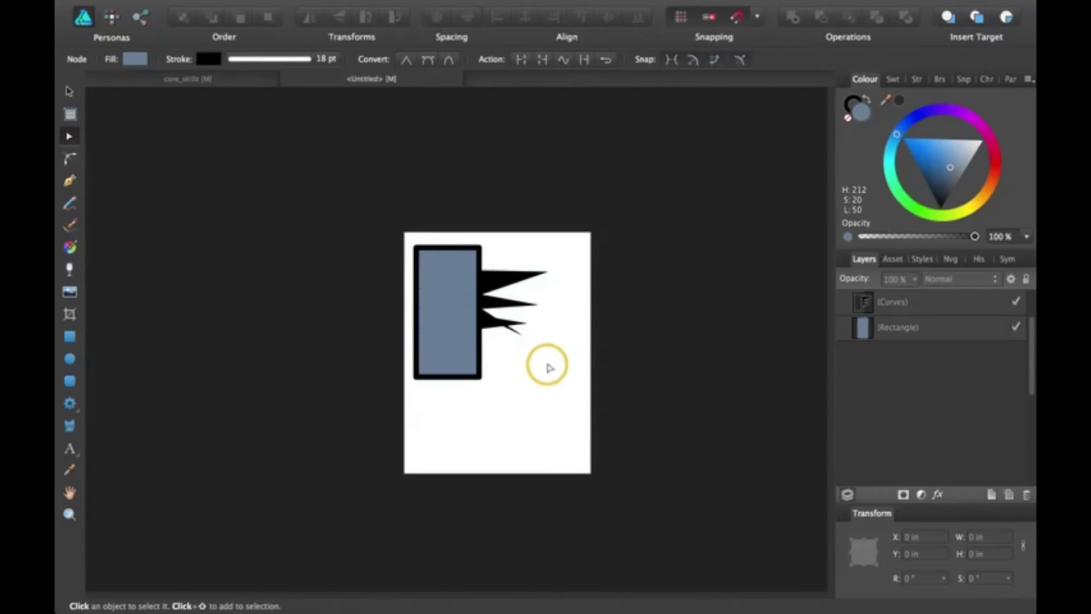
{"action": "key", "text": "super+equal"}
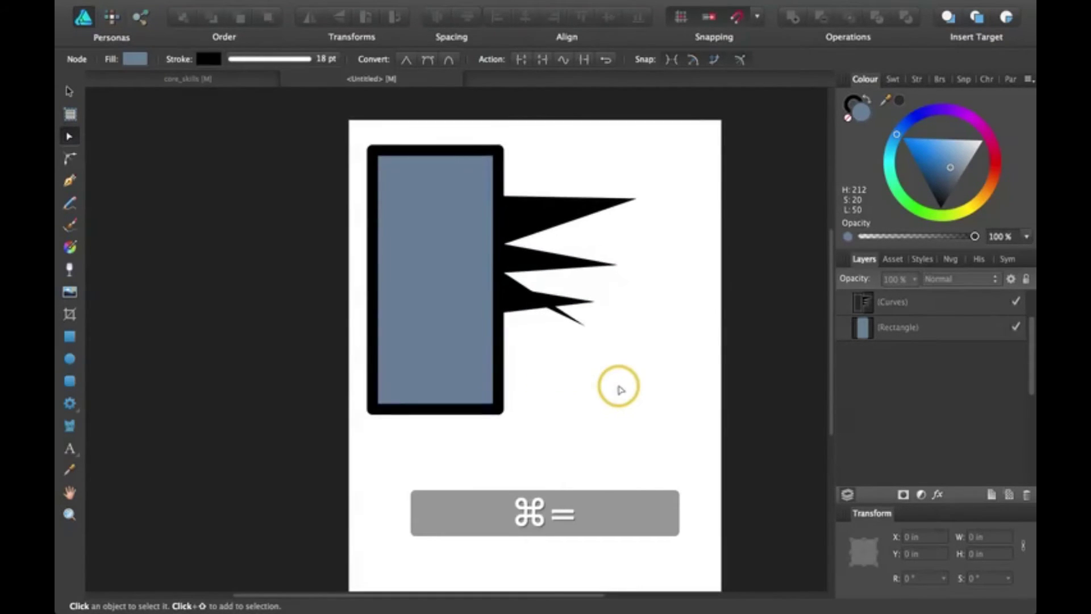
{"action": "scroll", "coordinate": [603, 363], "scroll_direction": "down", "scroll_amount": 1}
{"action": "scroll", "coordinate": [604, 336], "scroll_direction": "right", "scroll_amount": 3}
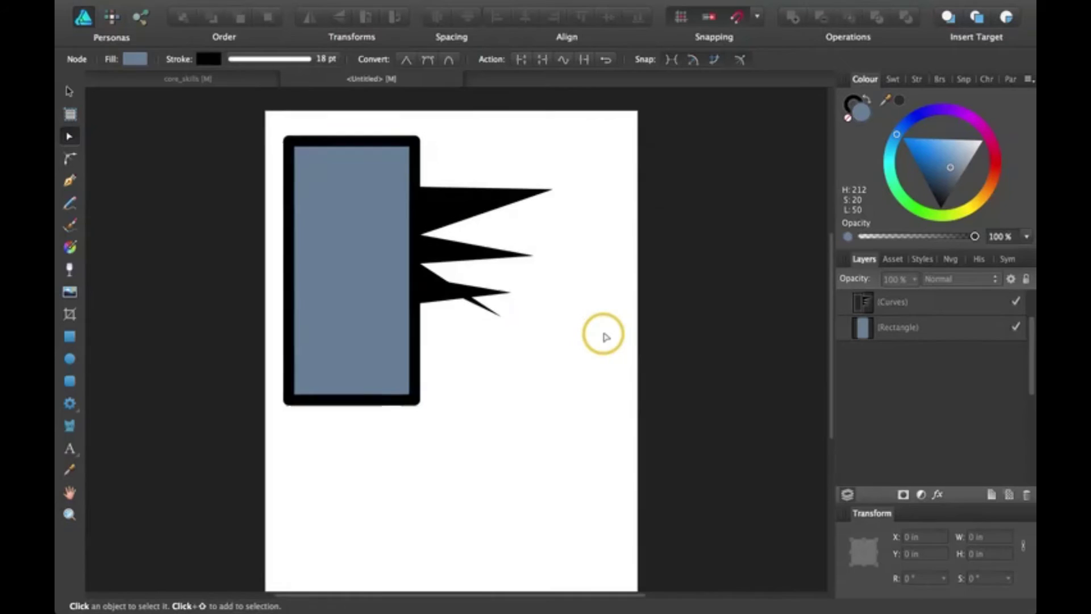
{"action": "scroll", "coordinate": [604, 335], "scroll_direction": "down", "scroll_amount": 3}
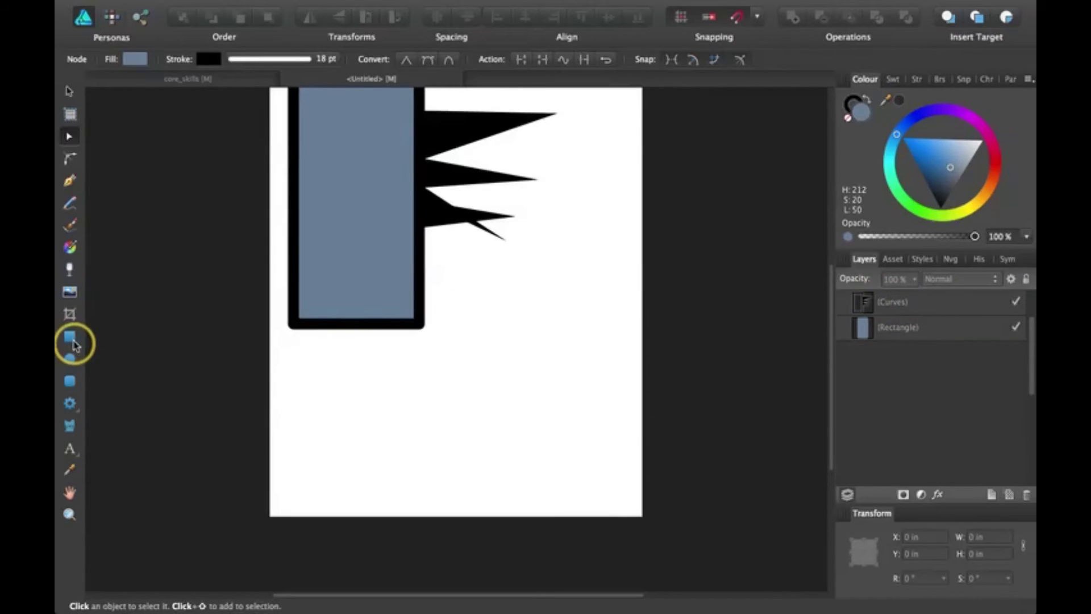
Draw a second rectangle below the spiky shape and set its fill to None
{"action": "left_click", "coordinate": [70, 337]}
{"action": "left_click_drag", "start_coordinate": [436, 326], "coordinate": [555, 428]}
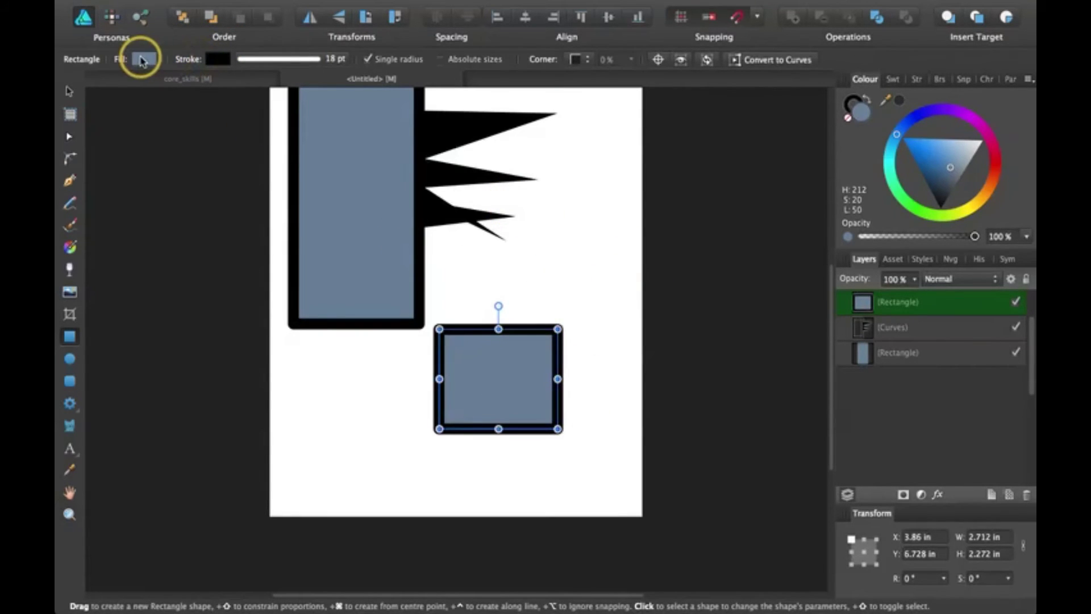
{"action": "left_click", "coordinate": [141, 61]}
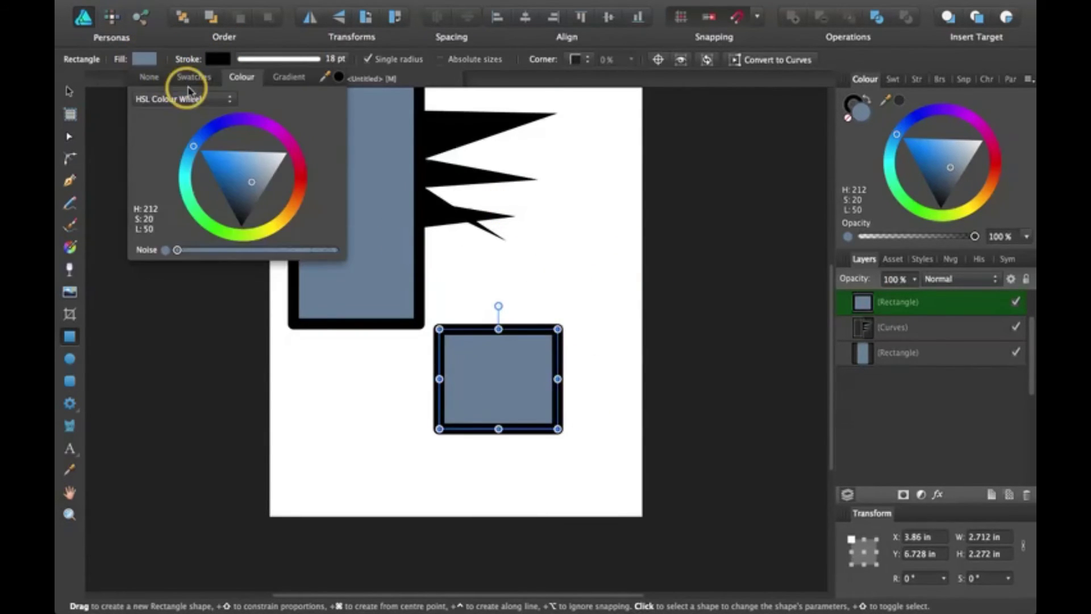
{"action": "left_click", "coordinate": [149, 78]}
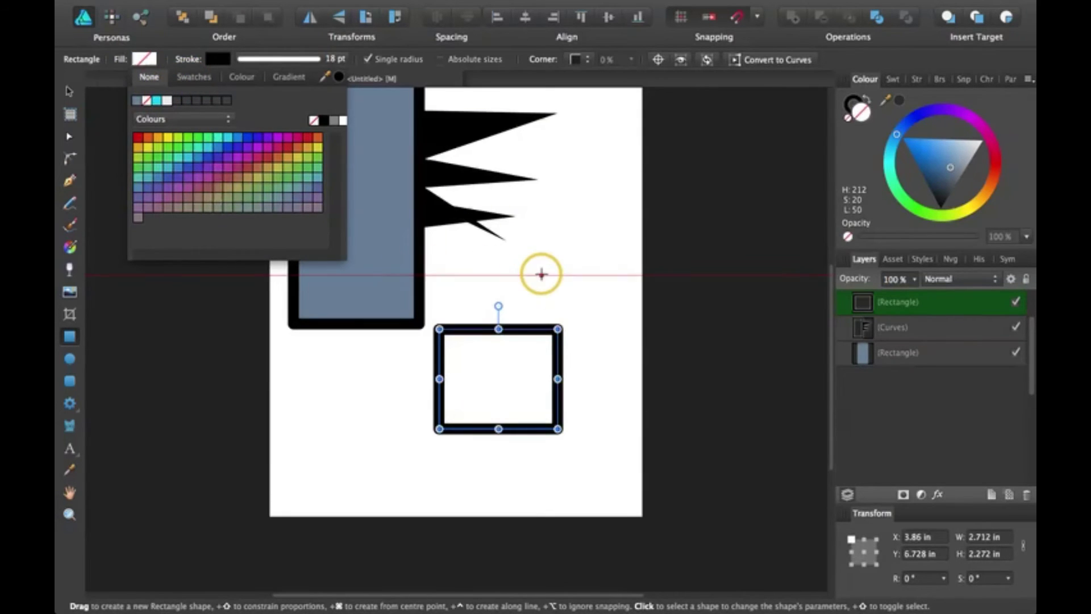
{"action": "left_click", "coordinate": [68, 94]}
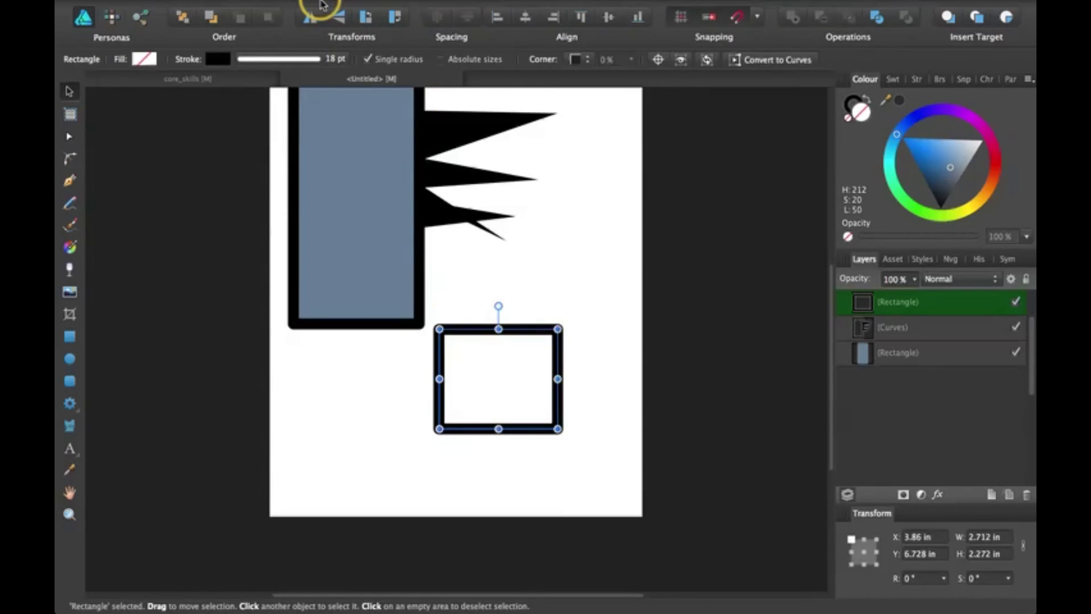
Expand the hollow rectangle's stroke into a black-filled Curves object using Layer > Expand Stroke
{"action": "mouse_move", "coordinate": [278, 3]}
{"action": "left_click", "coordinate": [211, 7]}
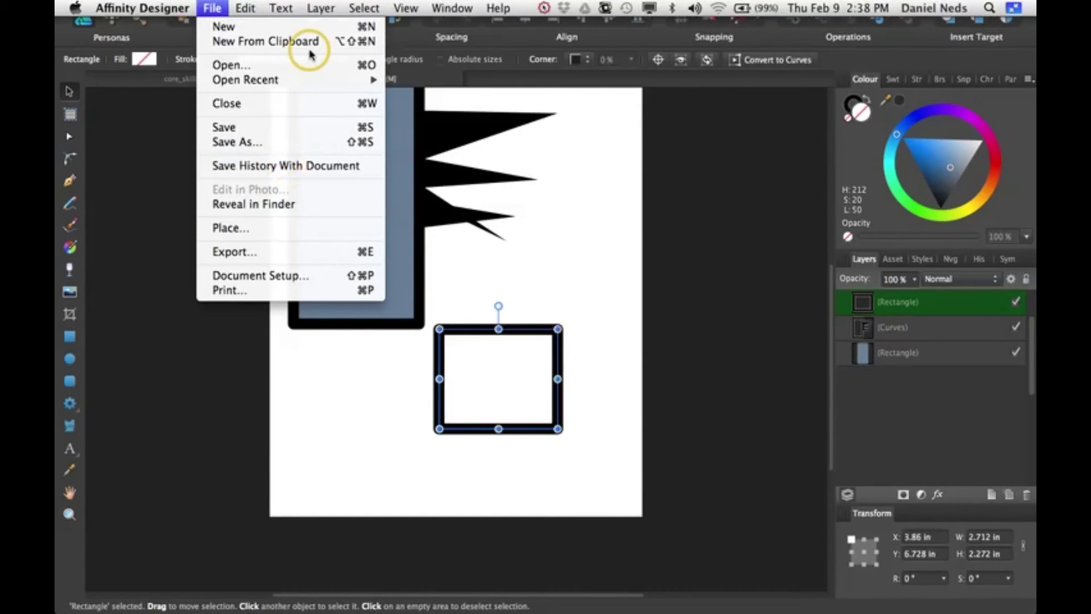
{"action": "mouse_move", "coordinate": [307, 13]}
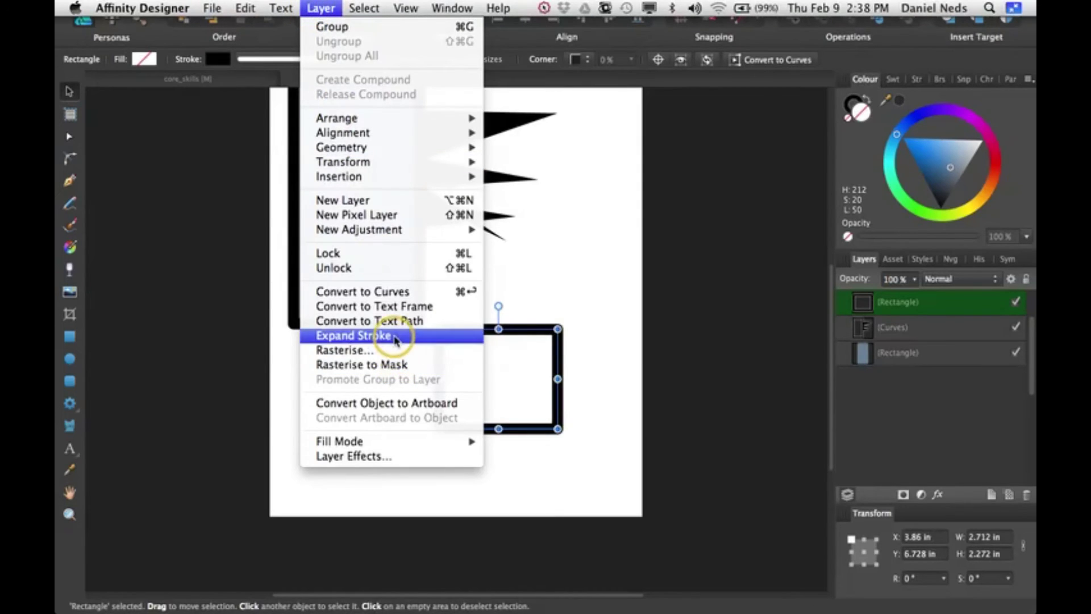
{"action": "left_click", "coordinate": [354, 335]}
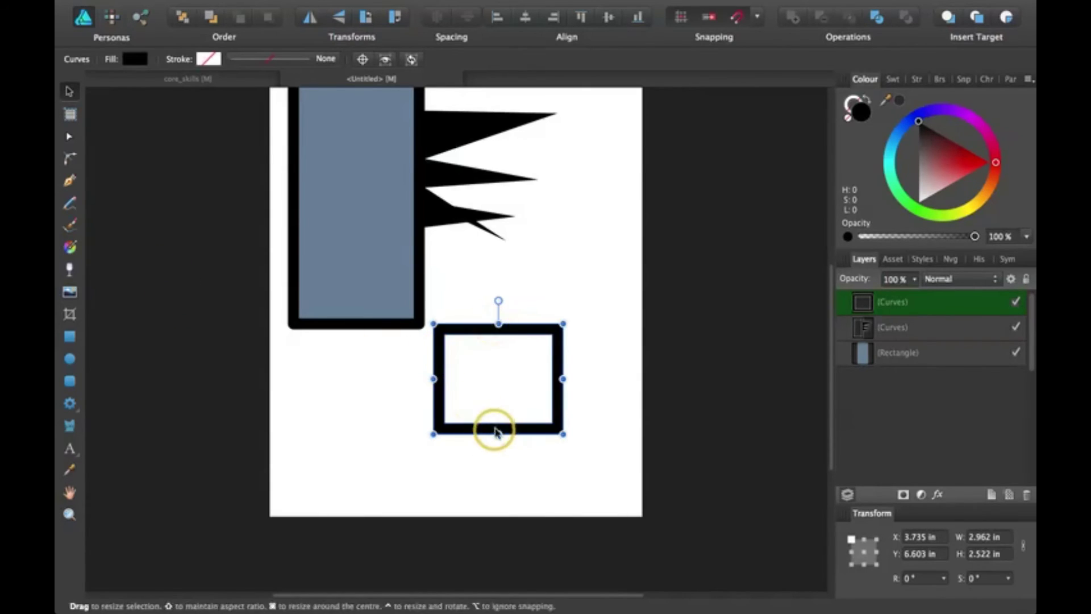
Shift the hollow outline and skew it so its right side rises, then deselect
{"action": "left_click_drag", "start_coordinate": [557, 366], "coordinate": [579, 371]}
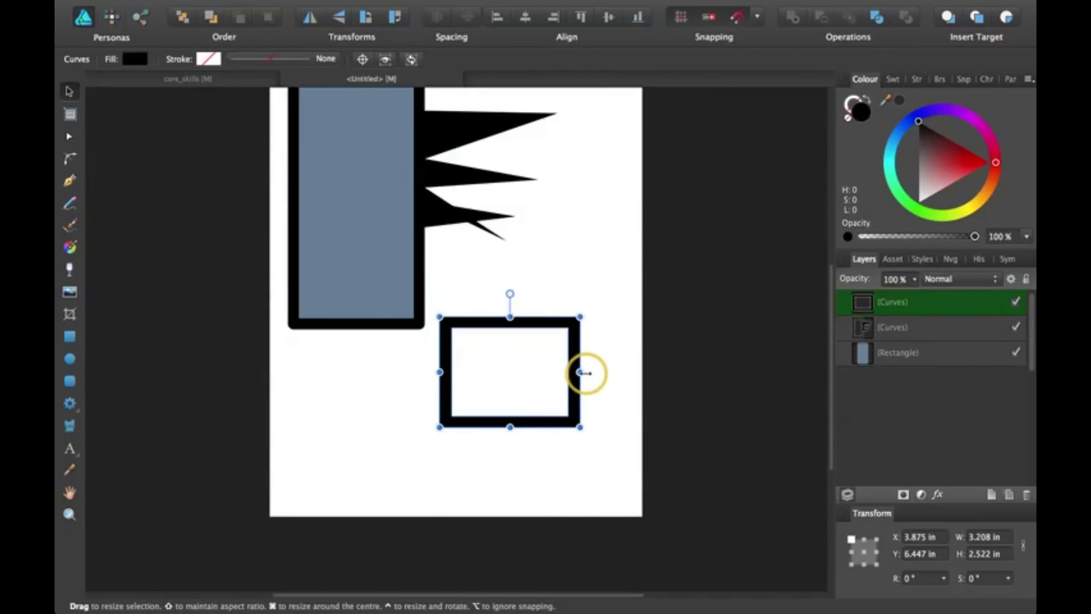
{"action": "left_click_drag", "start_coordinate": [588, 373], "coordinate": [588, 335]}
{"action": "left_click", "coordinate": [657, 419]}
{"action": "scroll", "coordinate": [657, 419], "scroll_direction": "up", "scroll_amount": 1}
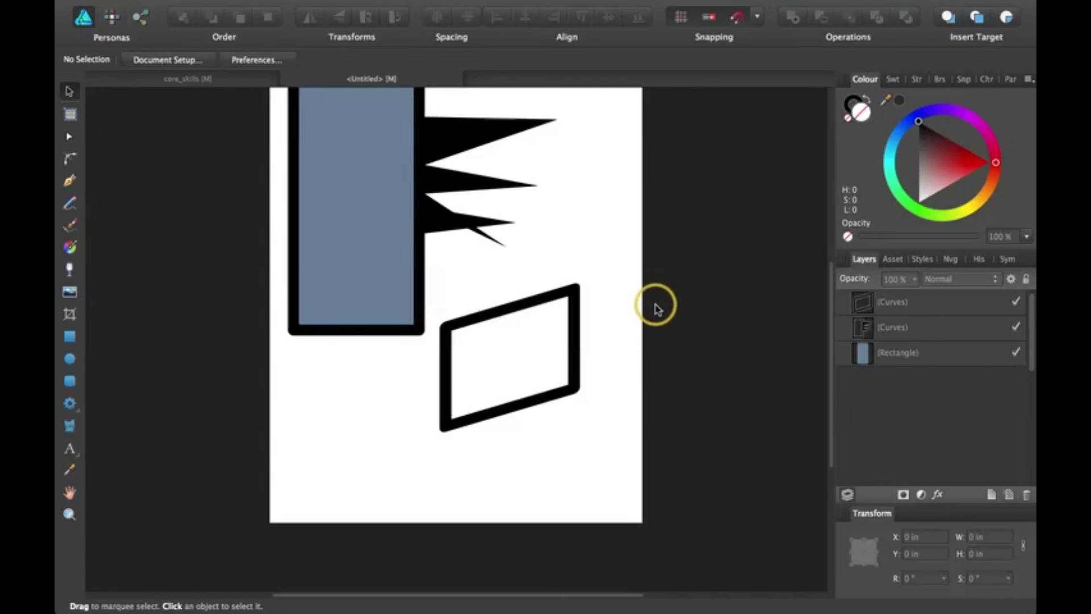
{"action": "scroll", "coordinate": [647, 335], "scroll_direction": "up", "scroll_amount": 3}
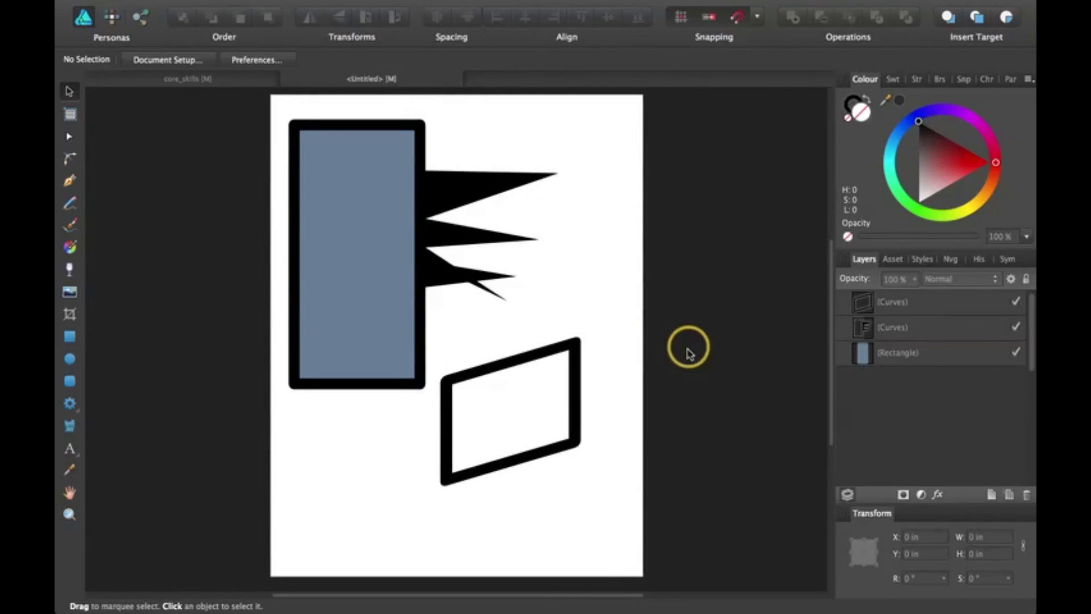
{"action": "scroll", "coordinate": [679, 364], "scroll_direction": "left", "scroll_amount": 1}
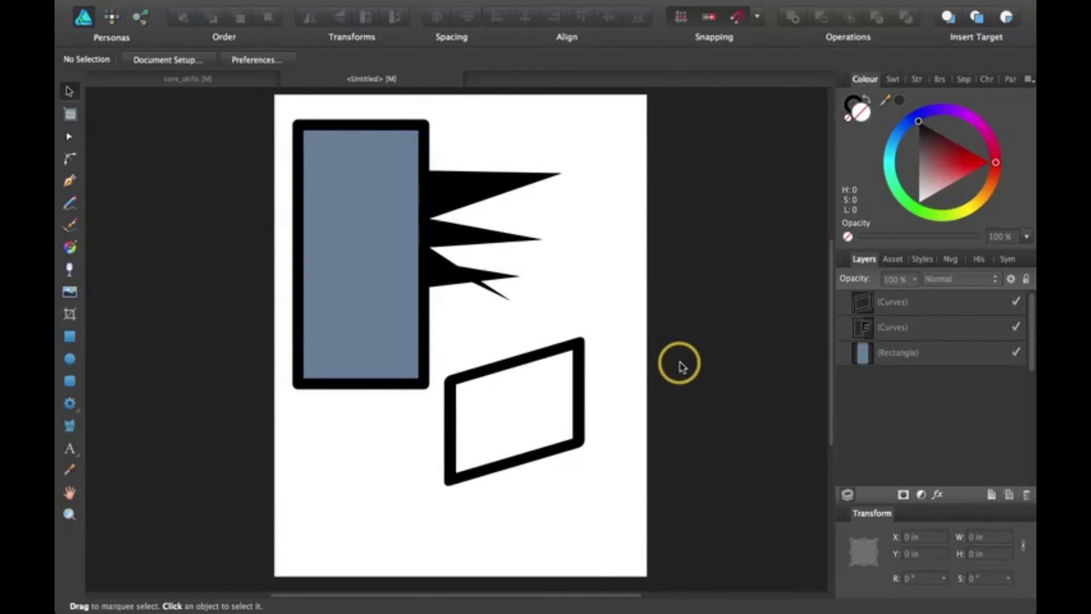